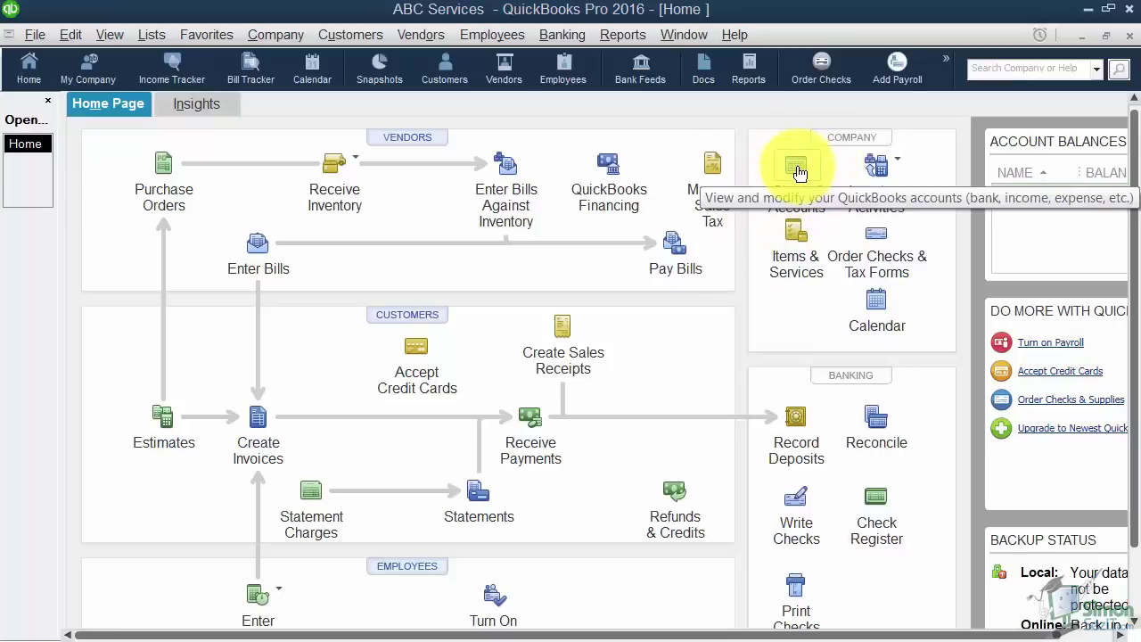
- Open the Chart of Accounts for ABC Services from the Company section of the Home page
click(800, 173)
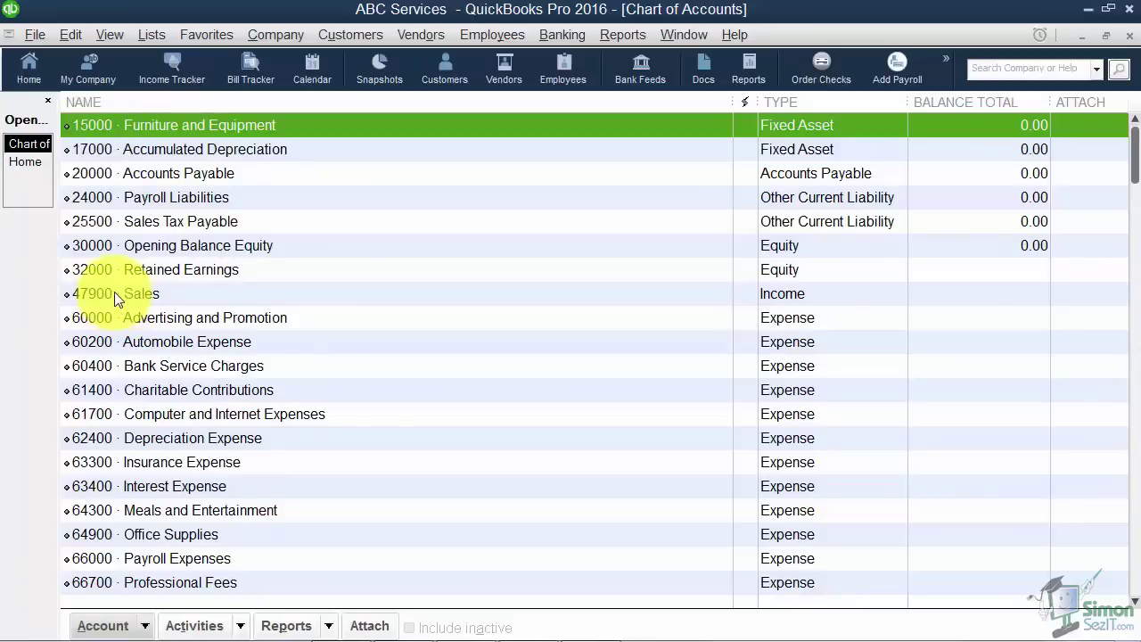
- In Preferences, uncheck Use account numbers under Accounting company preferences
click(77, 34)
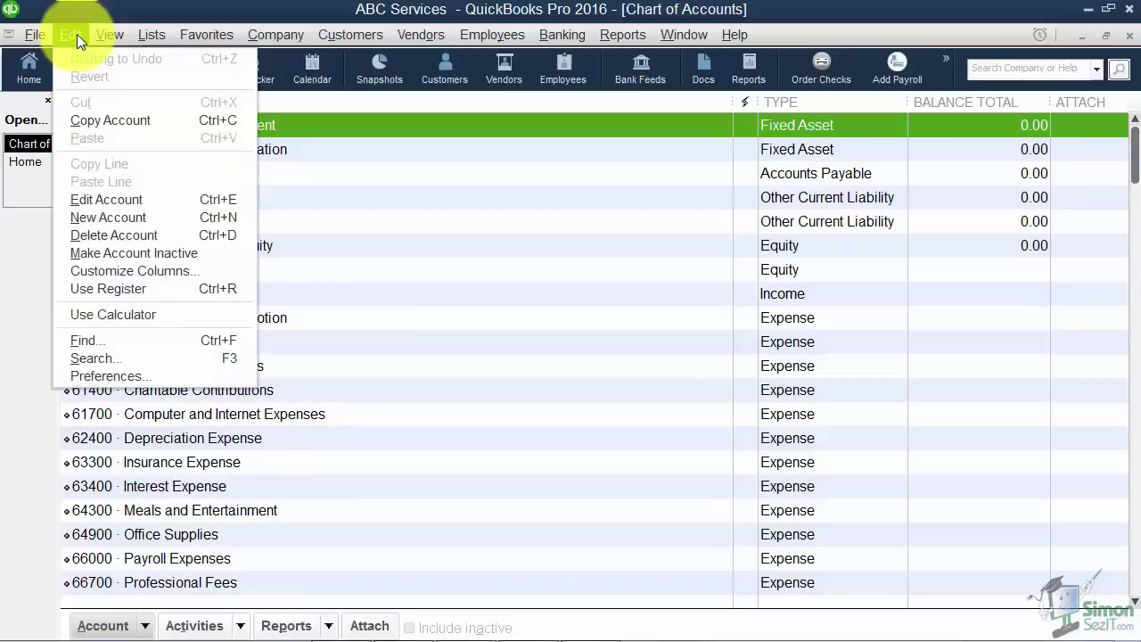
click(115, 378)
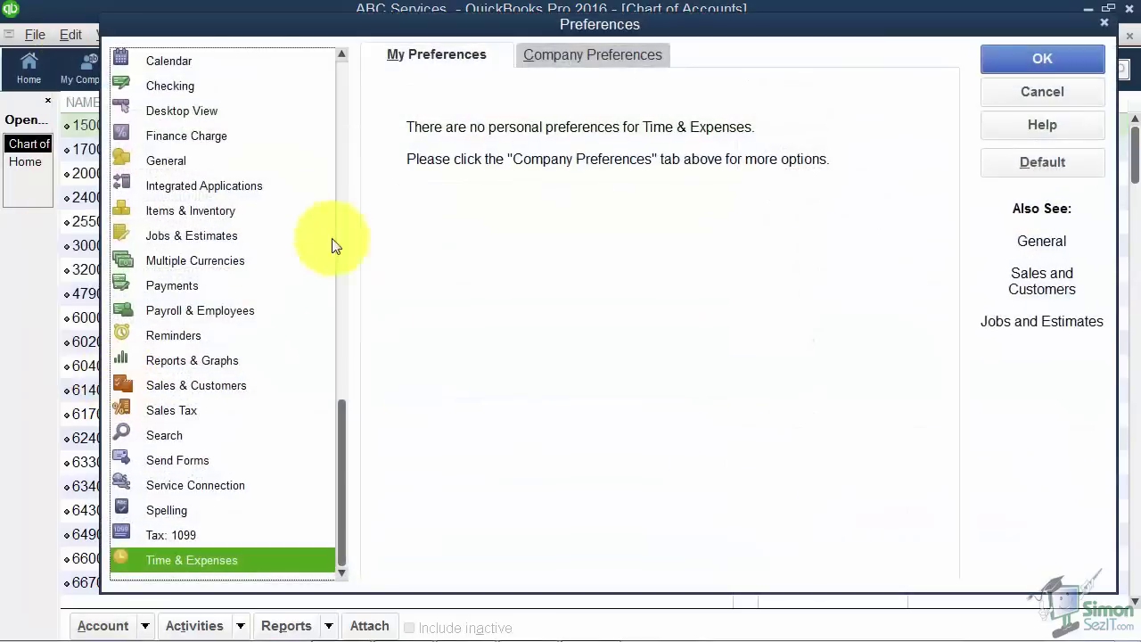
drag(343, 413, 339, 72)
click(187, 62)
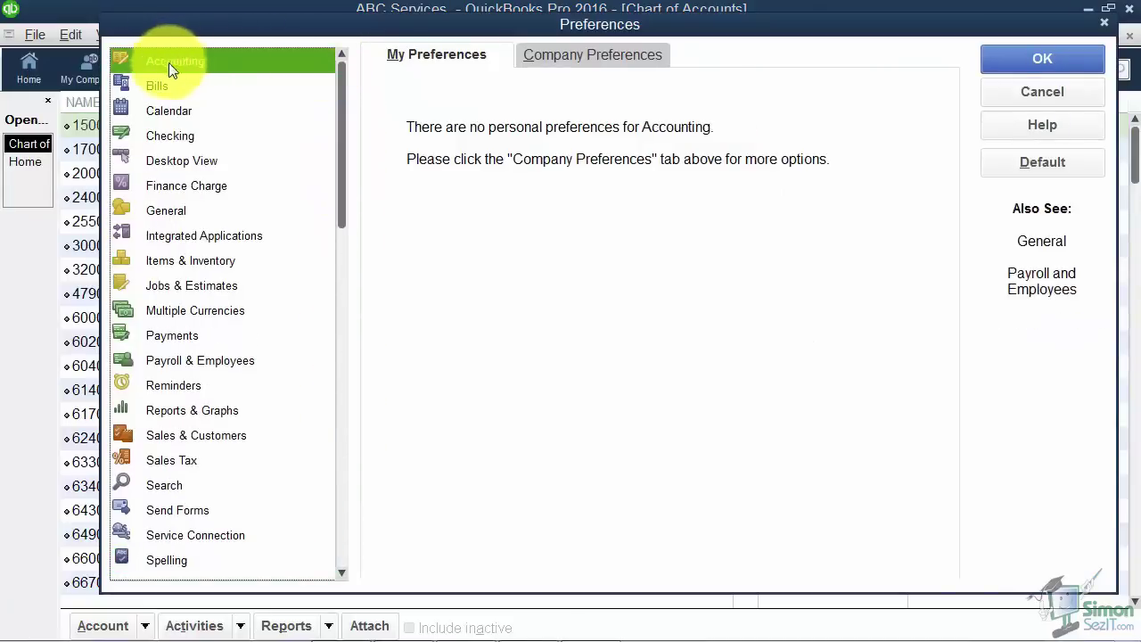
click(552, 56)
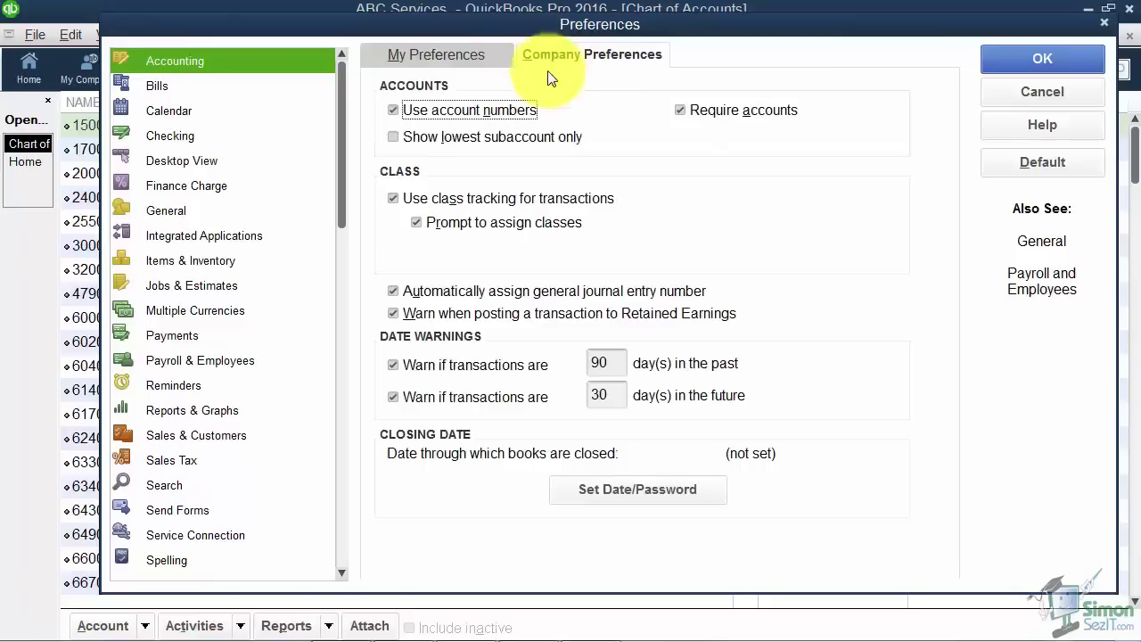
click(394, 111)
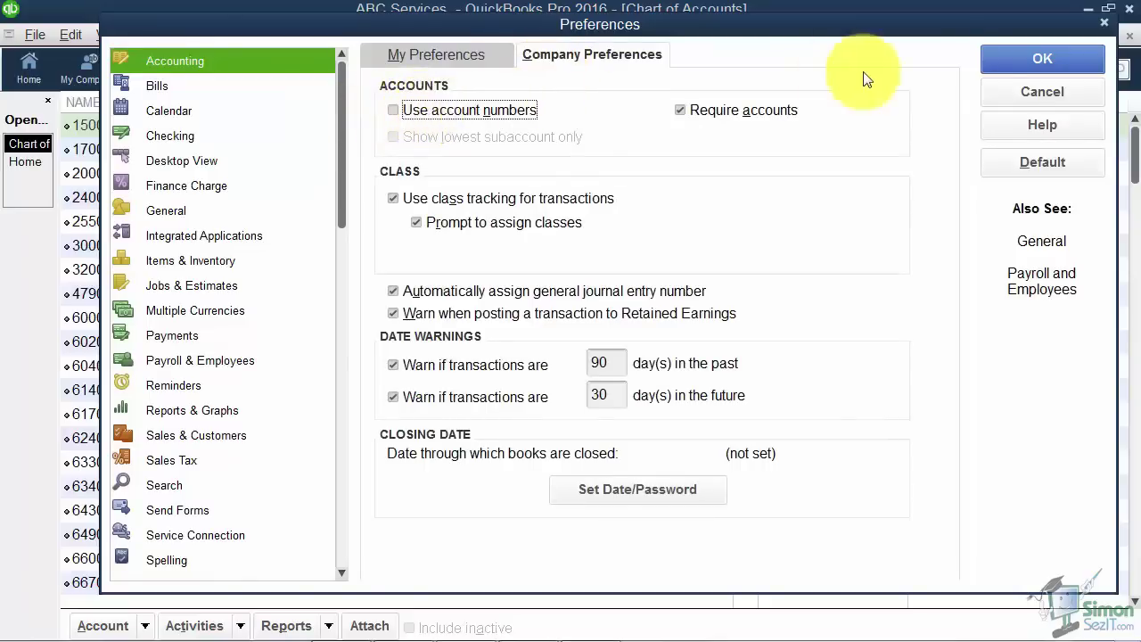
click(1005, 62)
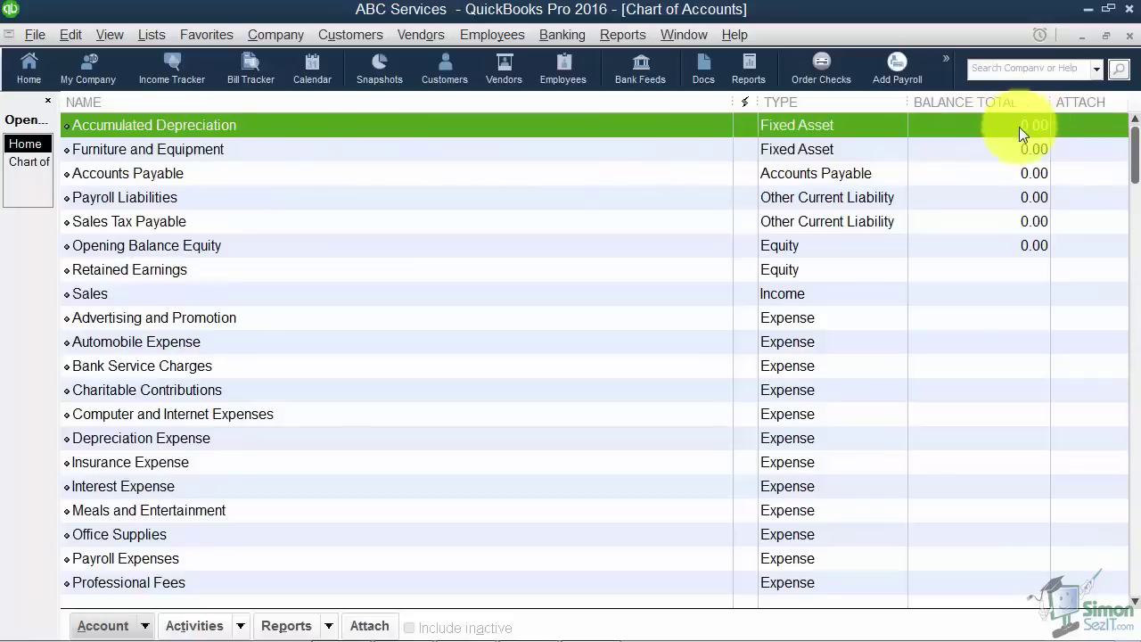
click(997, 296)
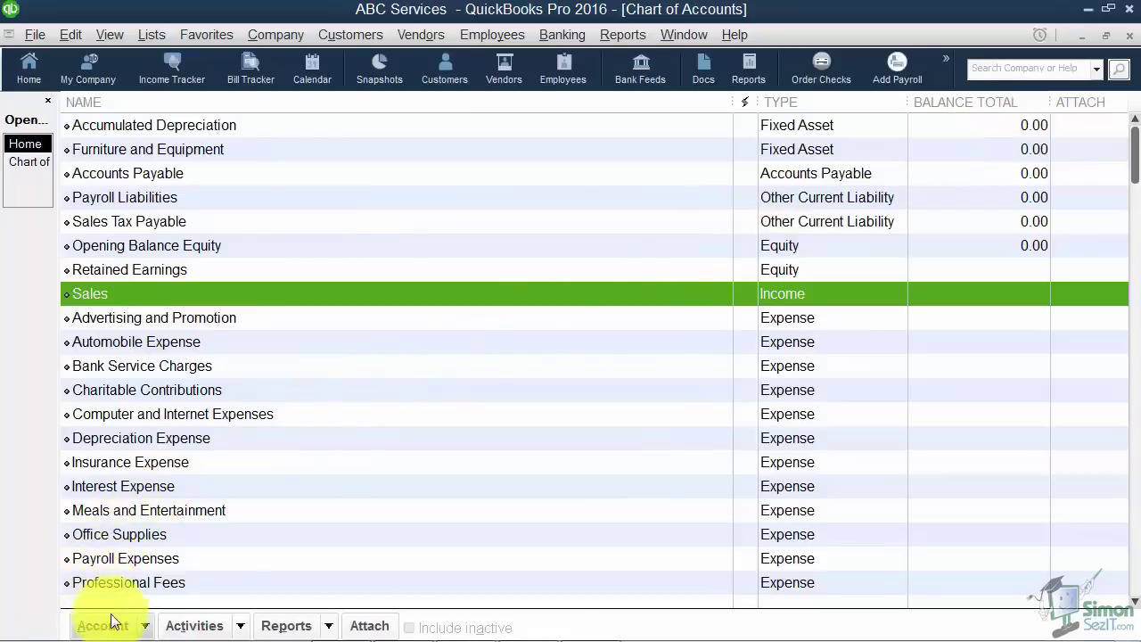
- Choose New from the Account menu at the bottom of the Chart of Accounts
click(145, 626)
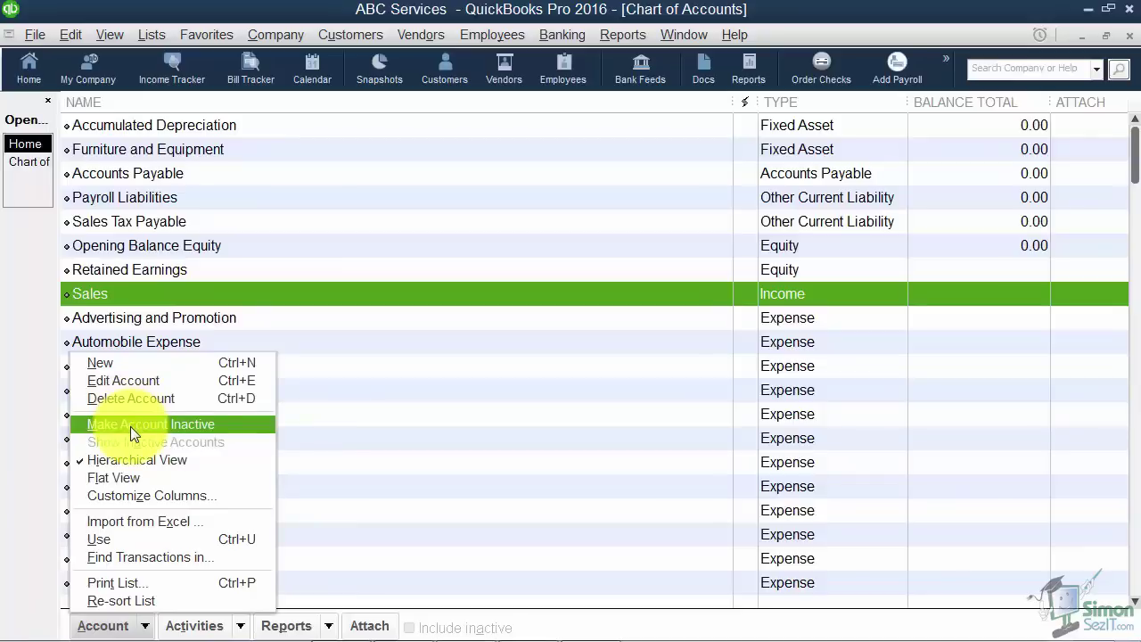
click(132, 364)
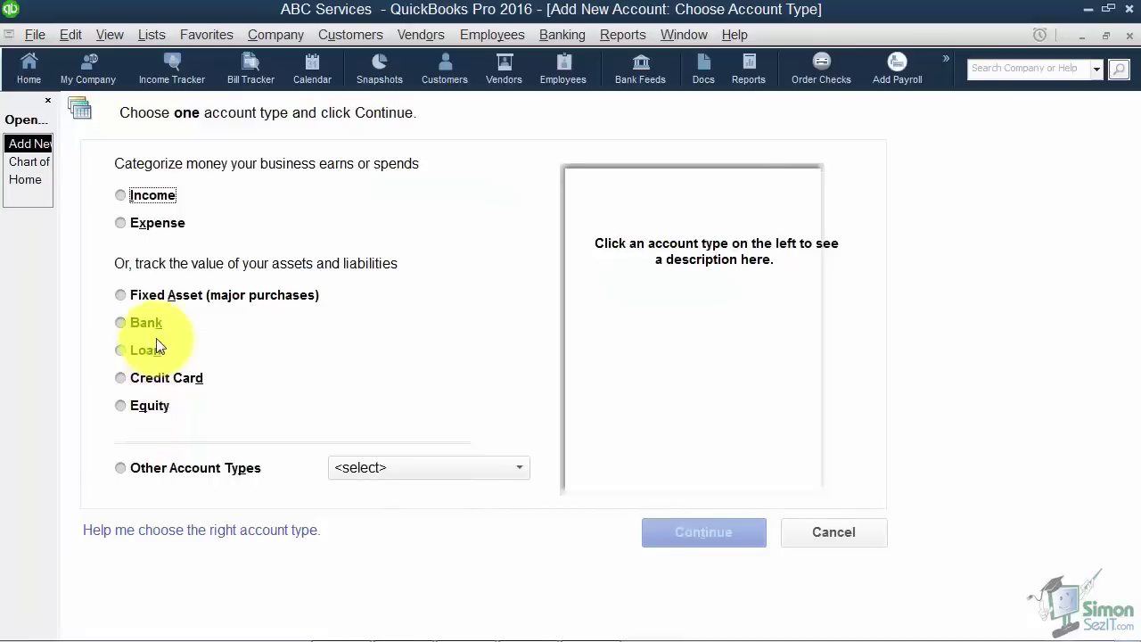
- Choose Bank as the new account's type and continue to its details form
click(123, 325)
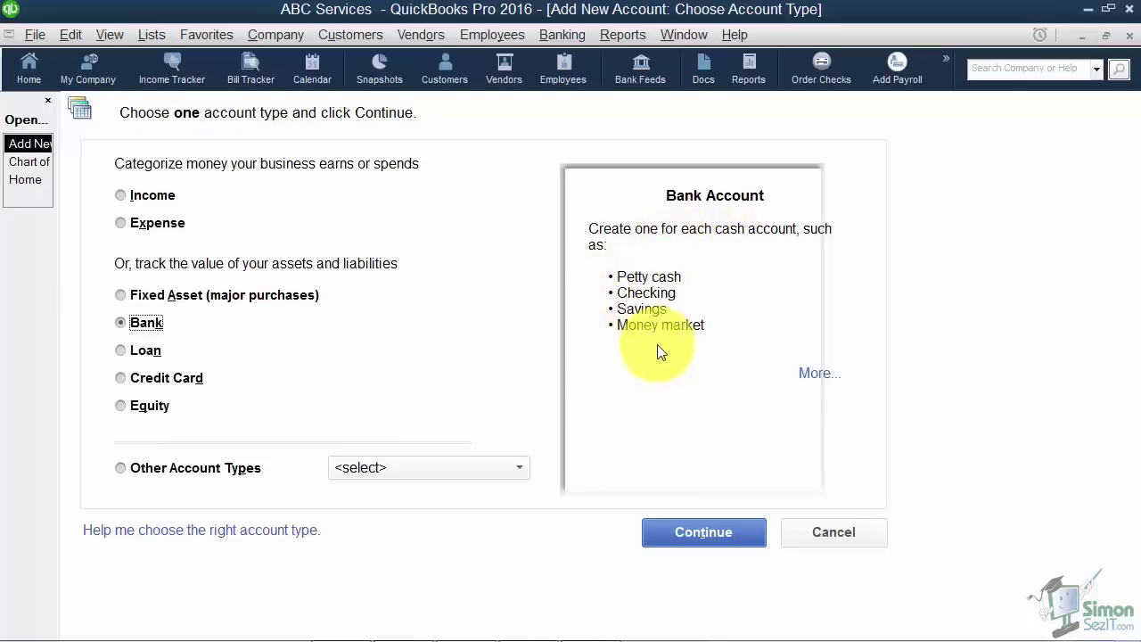
click(690, 534)
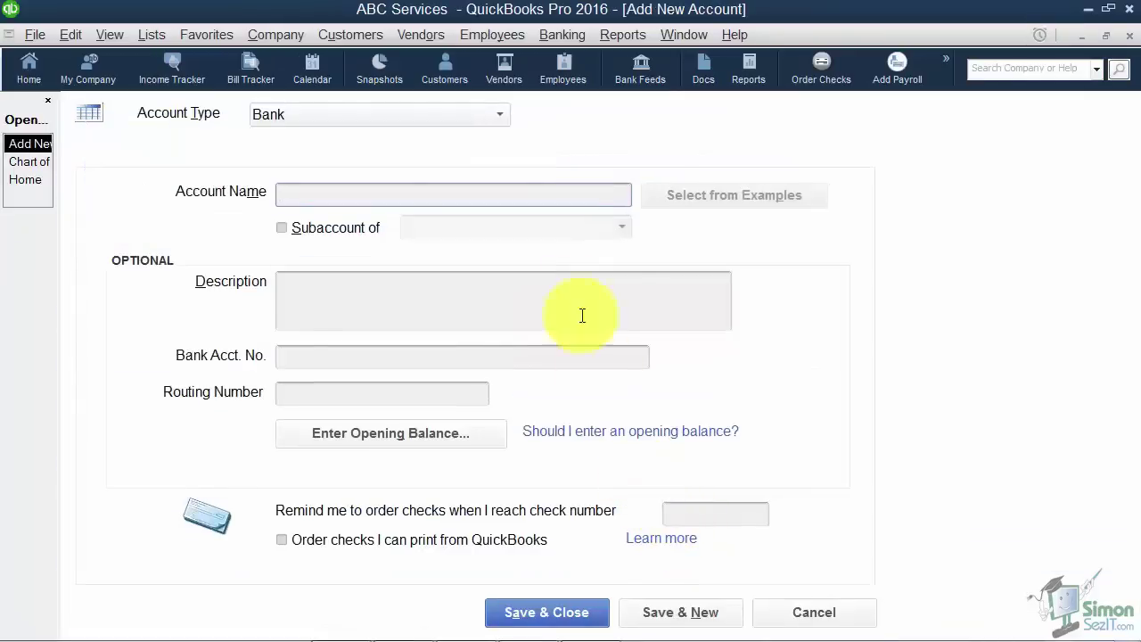
- Keep Bank as the account type and name the account Checking
click(498, 114)
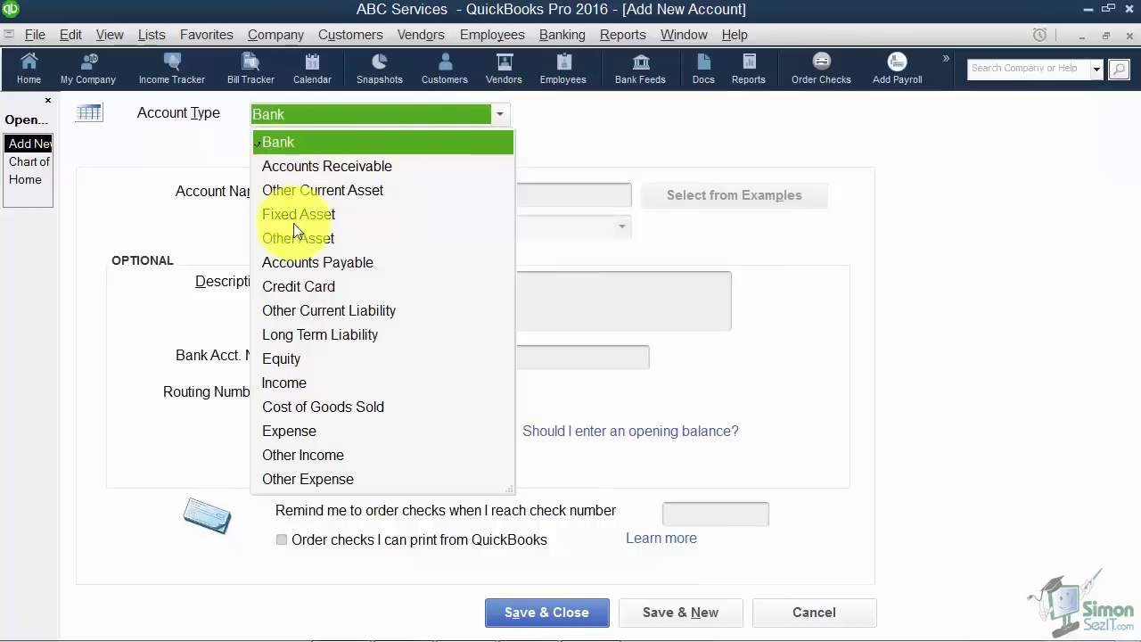
click(312, 144)
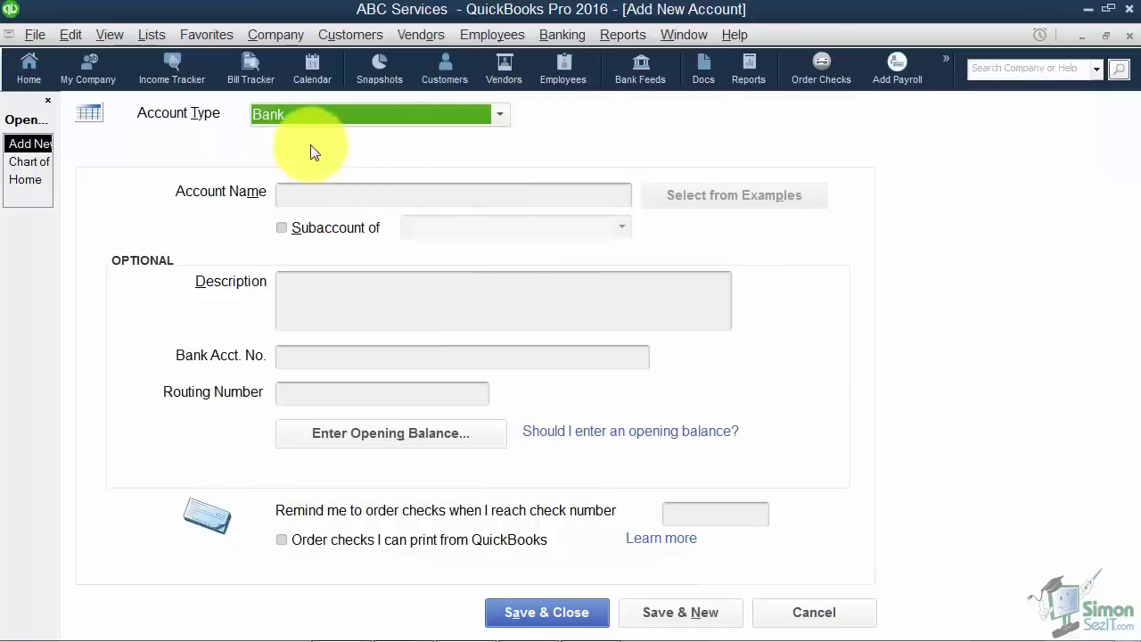
click(298, 193)
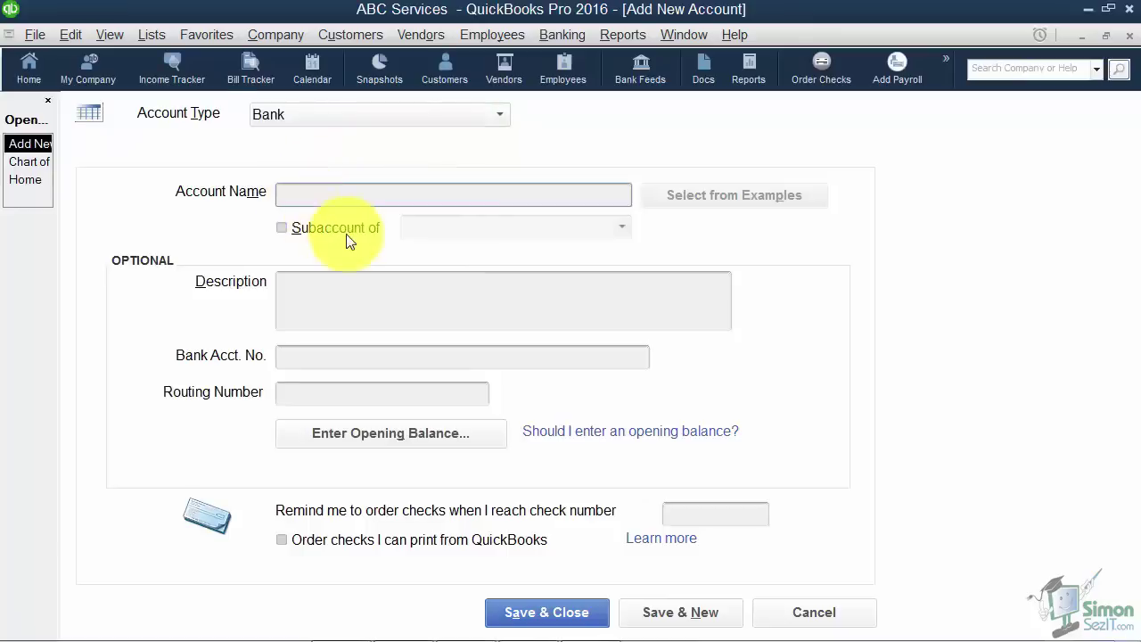
text(Checking)
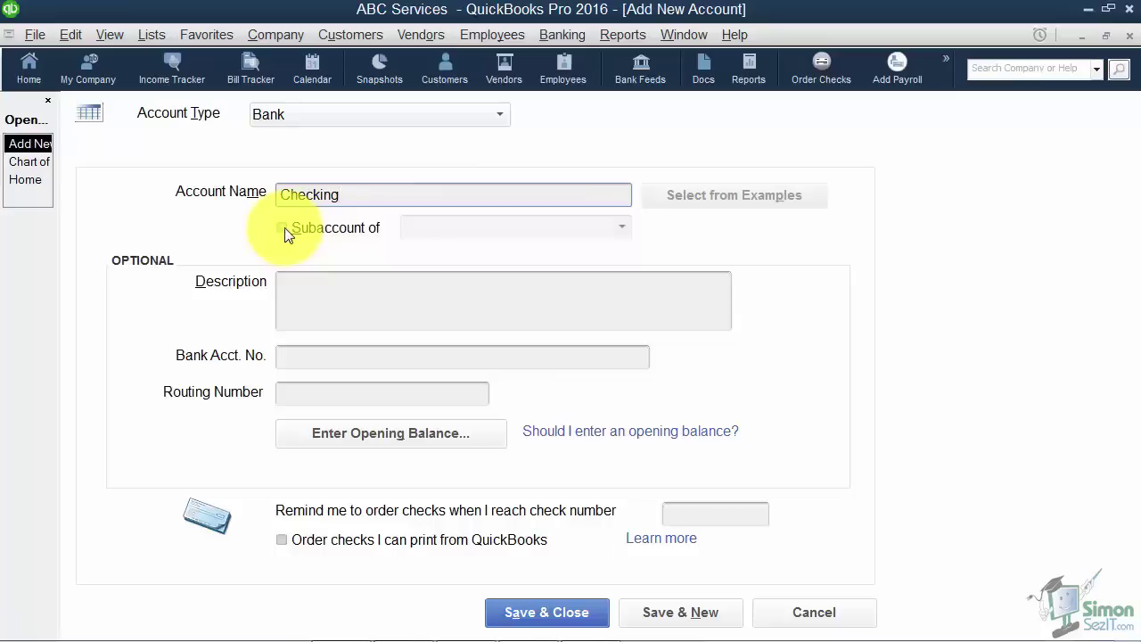
- Skip the description and bank number fields and bring up Enter Opening Balance
click(291, 287)
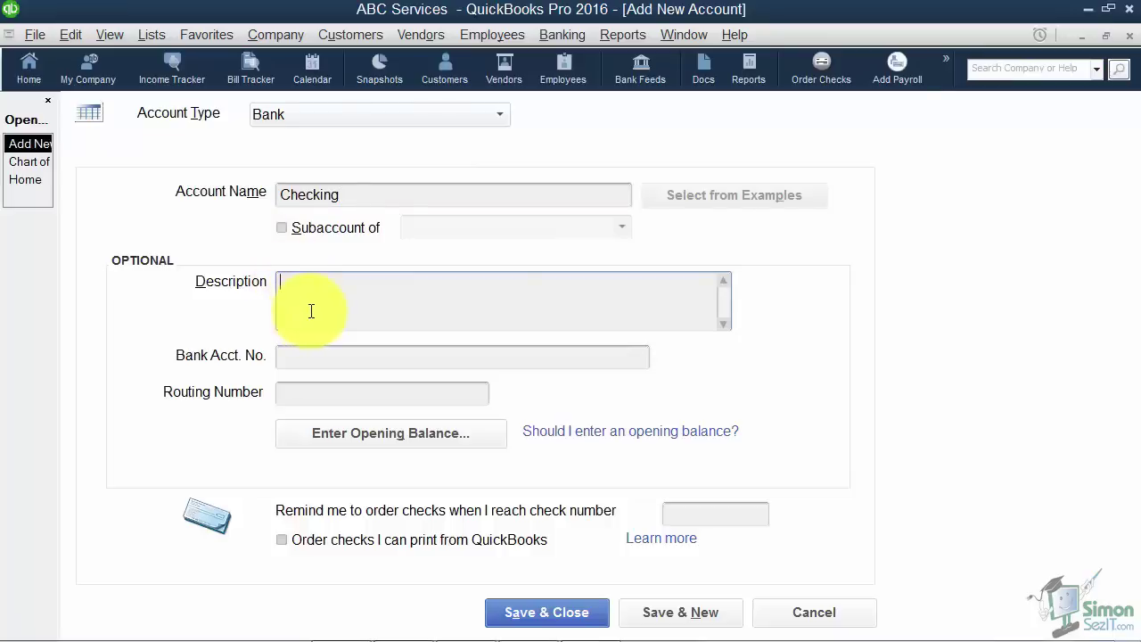
click(300, 362)
click(286, 399)
click(295, 357)
click(303, 398)
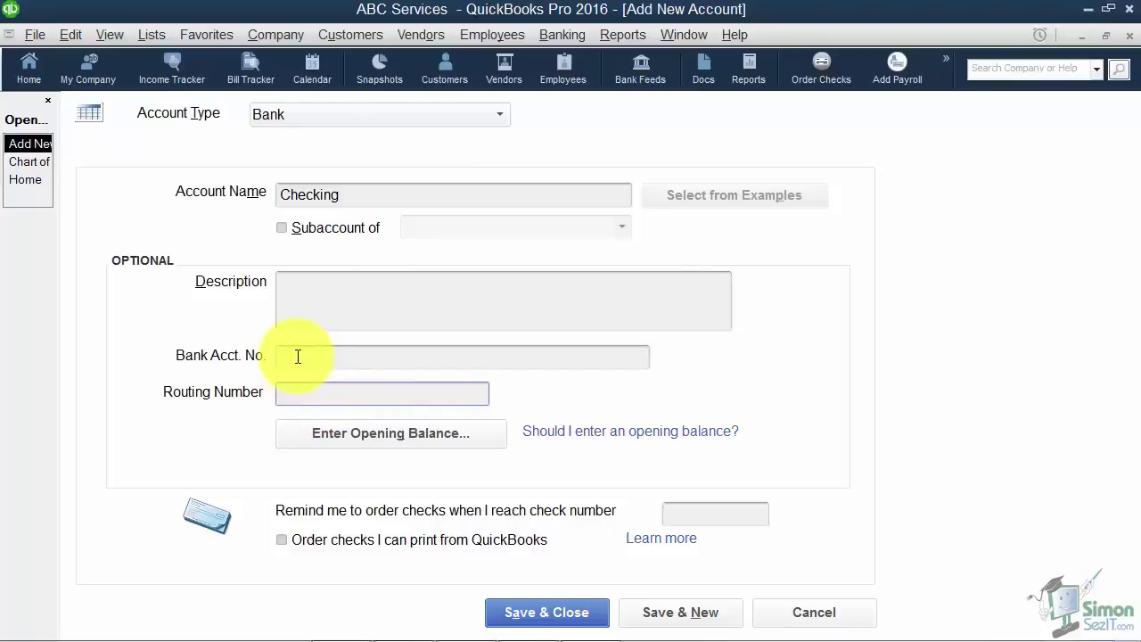
click(359, 434)
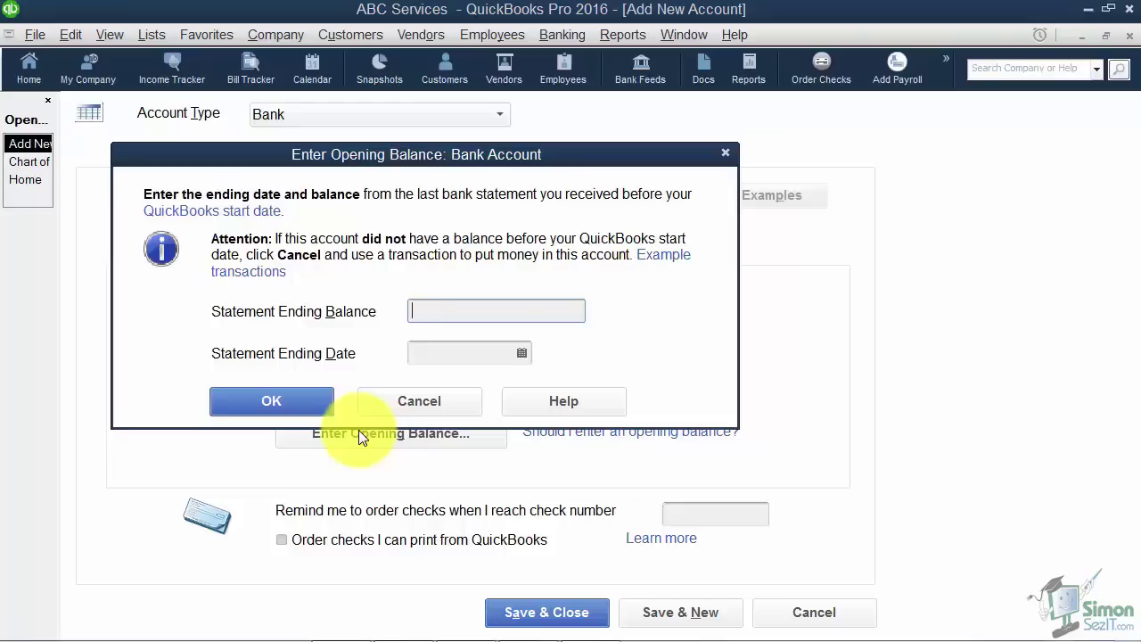
- Enter a 1,000.00 opening balance for Checking dated 09/01/2015 and confirm it
text(1000.00)
key(Tab)
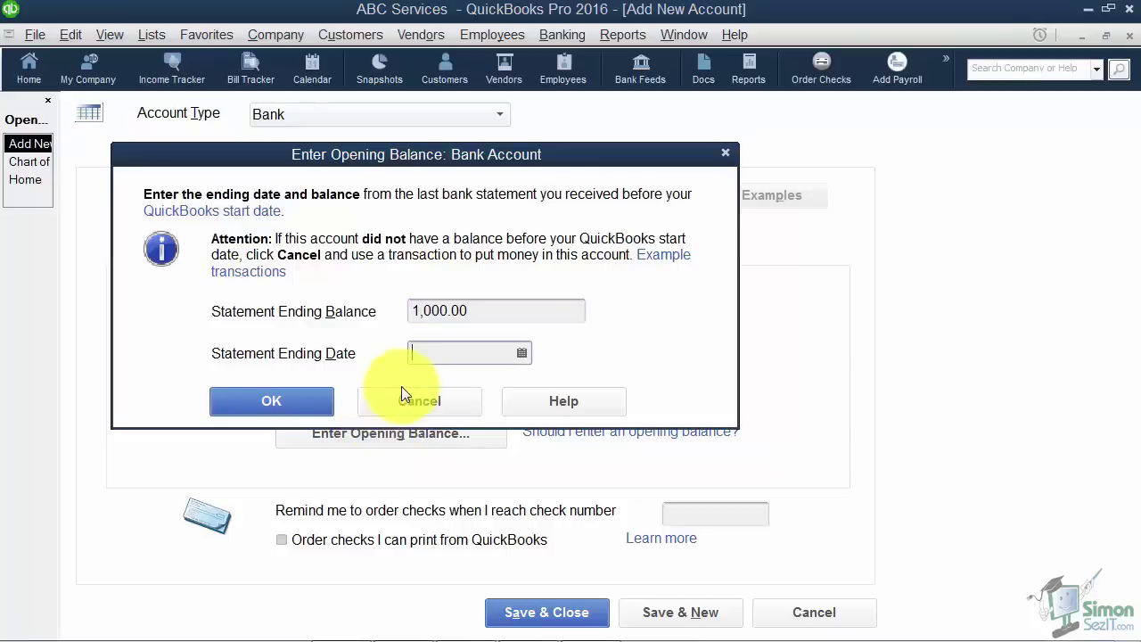
click(522, 354)
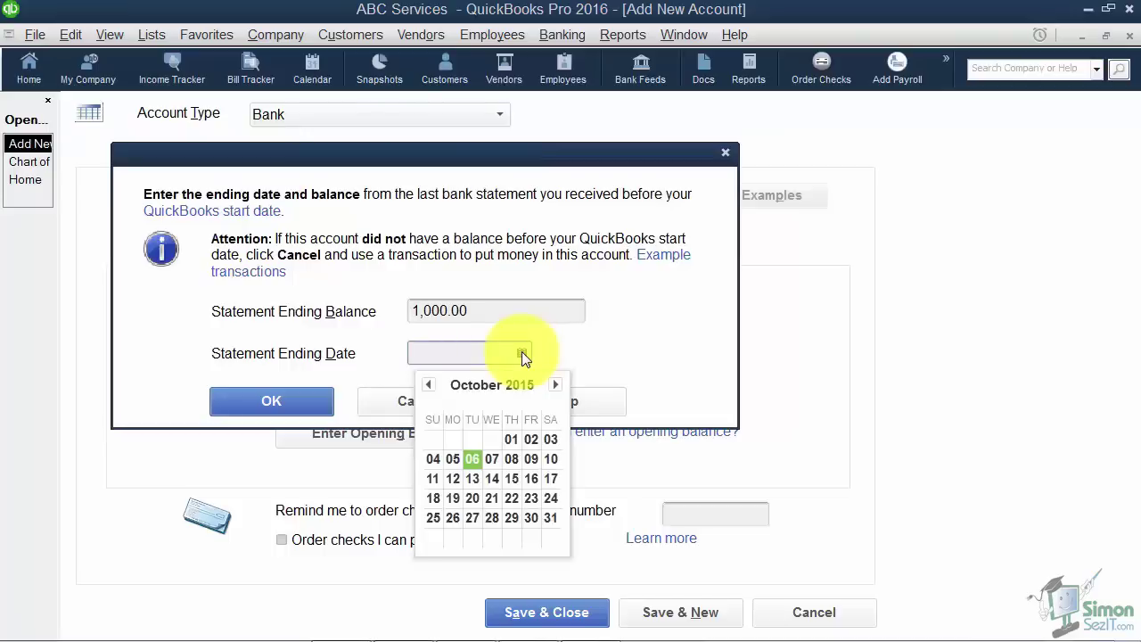
click(429, 384)
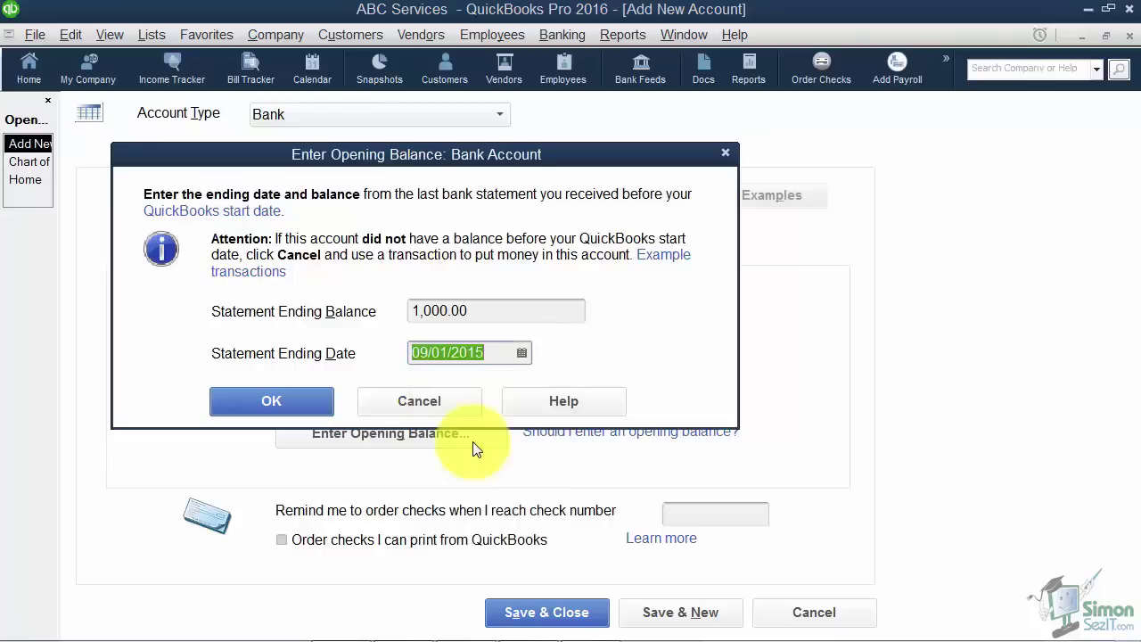
click(302, 407)
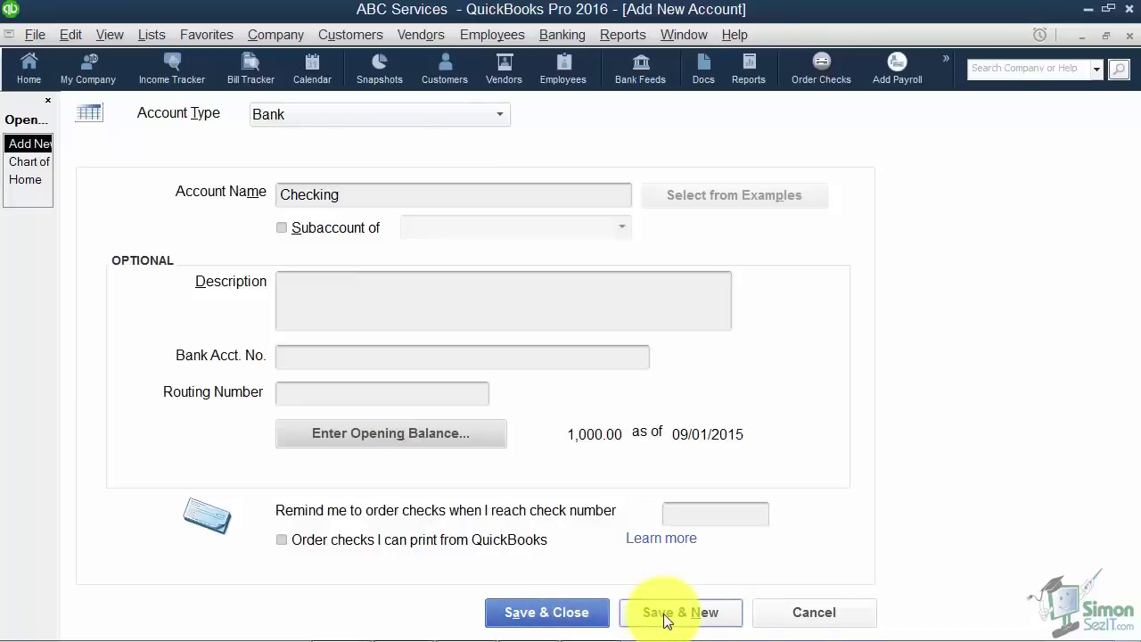
- Save the Checking account, decline bank feed setup, and review Checking and Opening Balance Equity balances
click(561, 614)
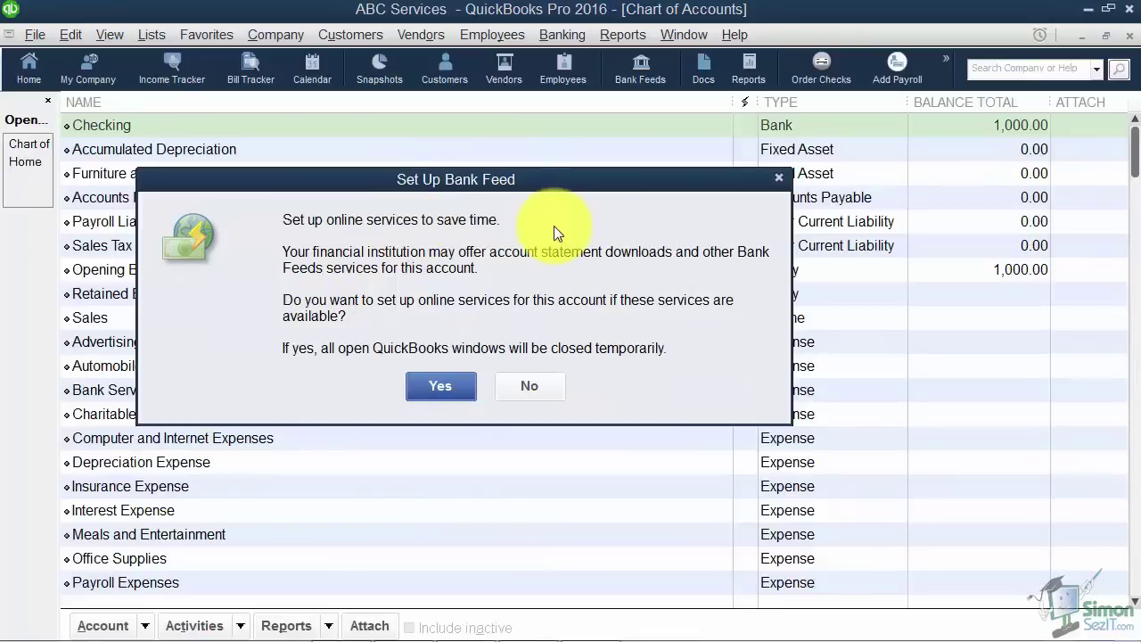
click(537, 386)
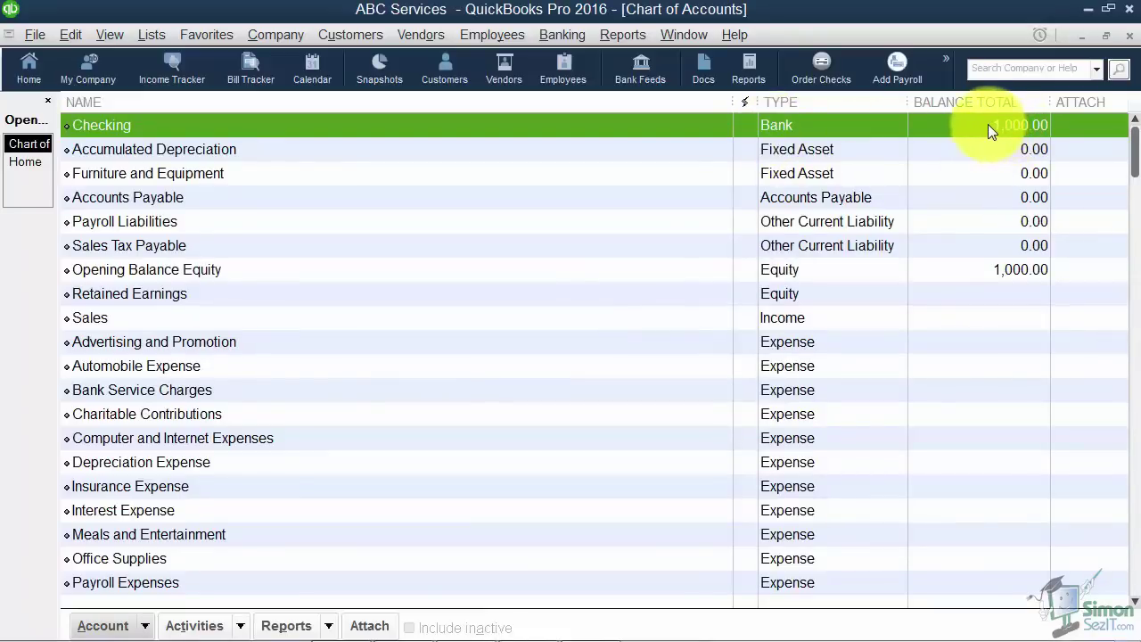
click(958, 269)
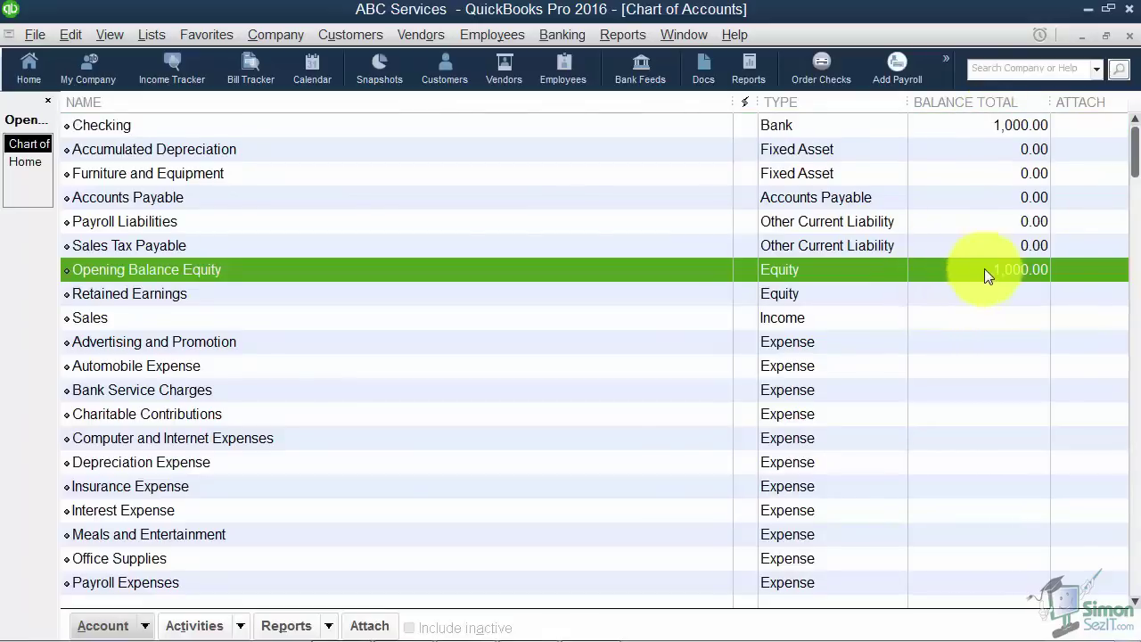
click(951, 127)
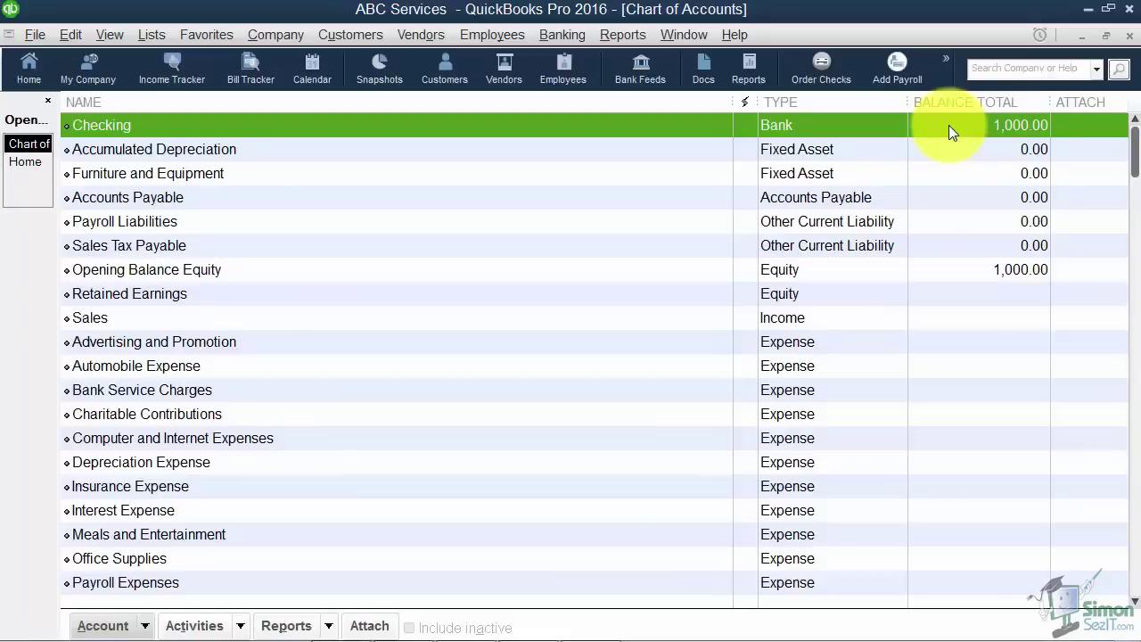
- Open the Checking account's register, then close it with Esc
double_click(948, 125)
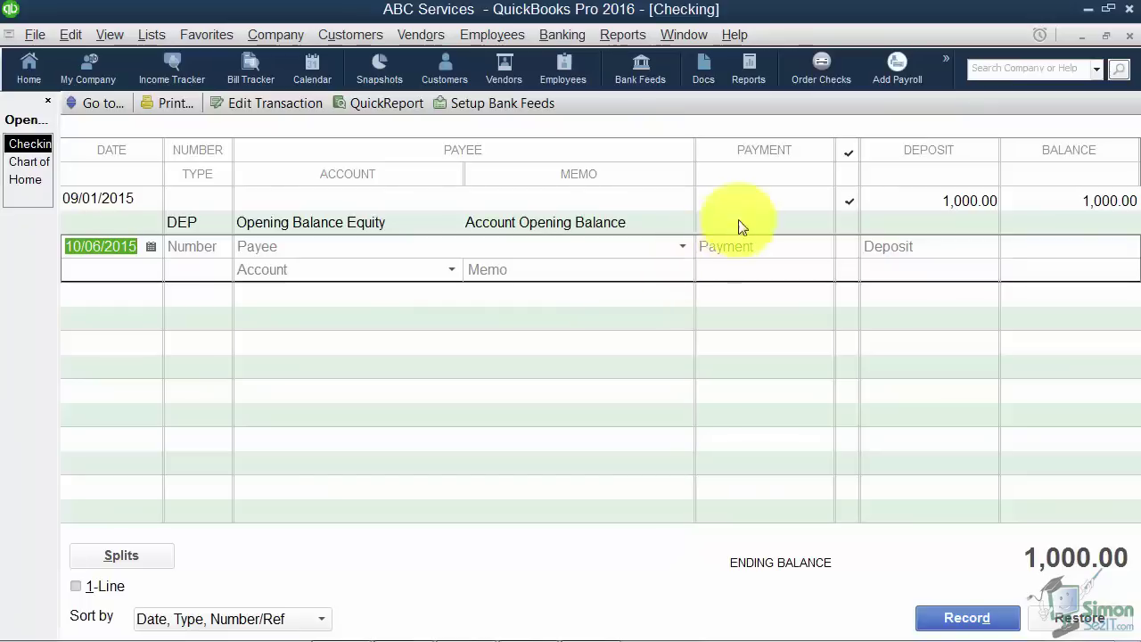
key(Escape)
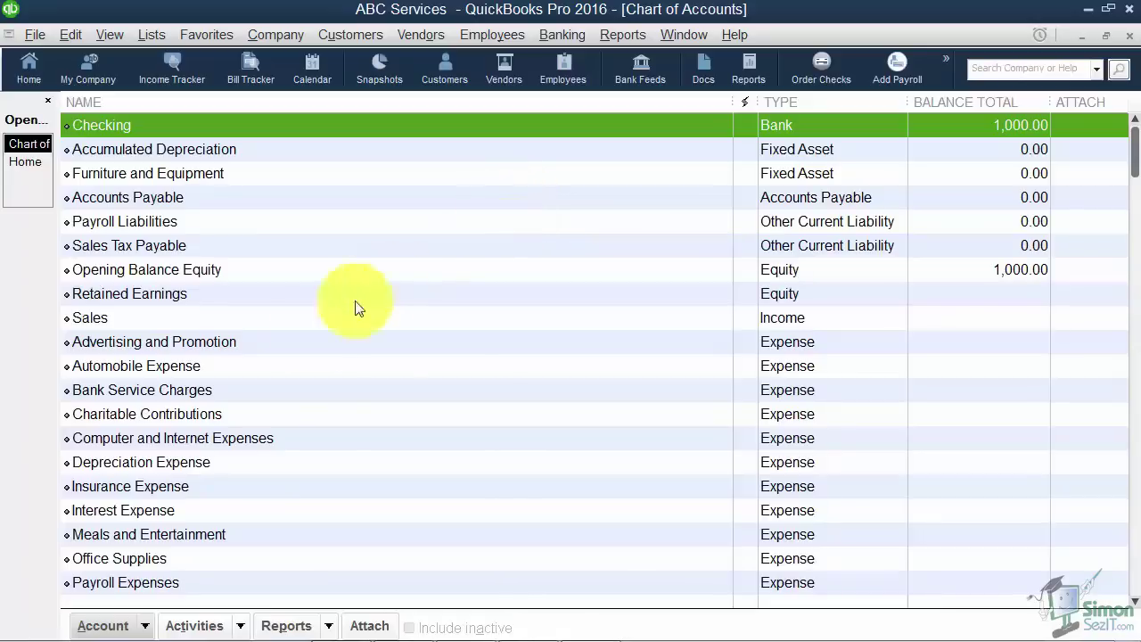
- Create a new Bank account named Savings
click(144, 625)
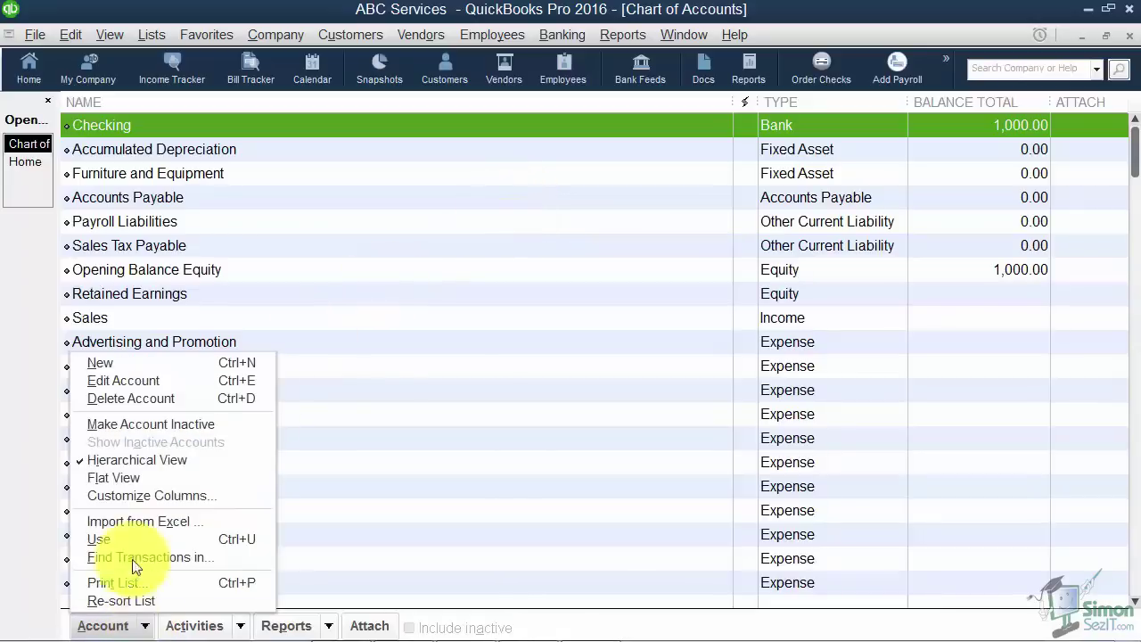
click(152, 366)
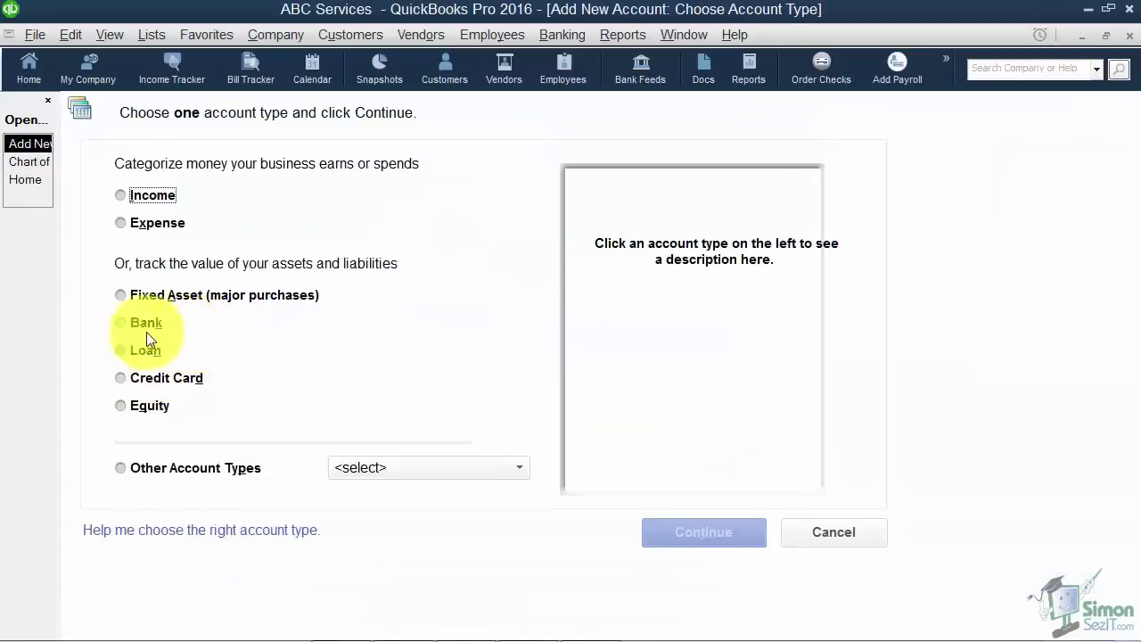
click(122, 325)
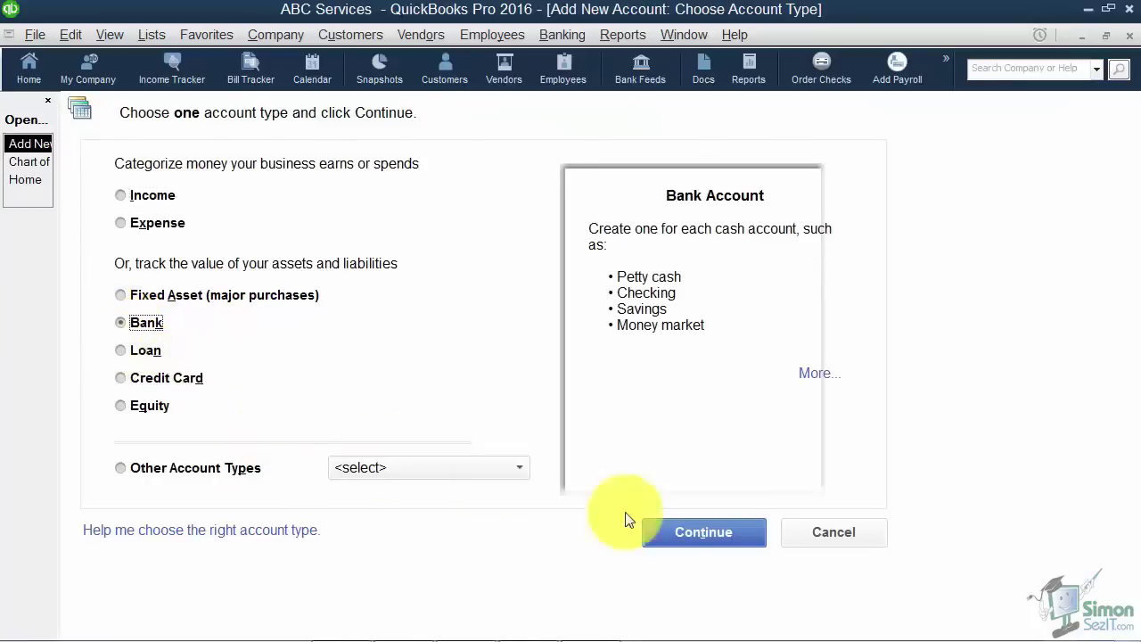
click(694, 533)
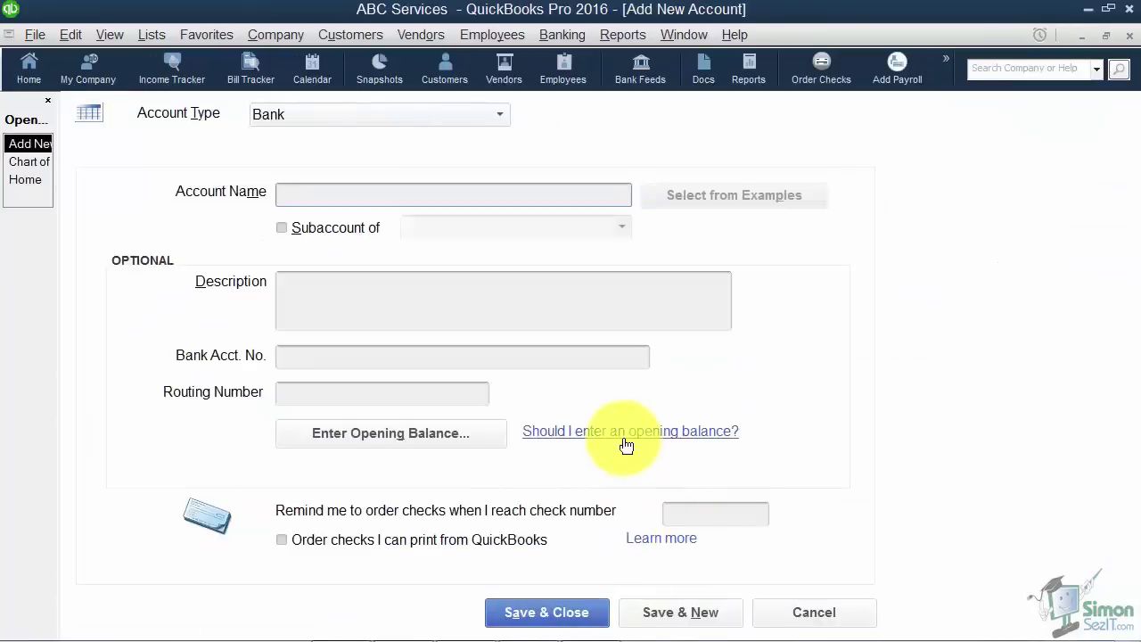
text(Savings)
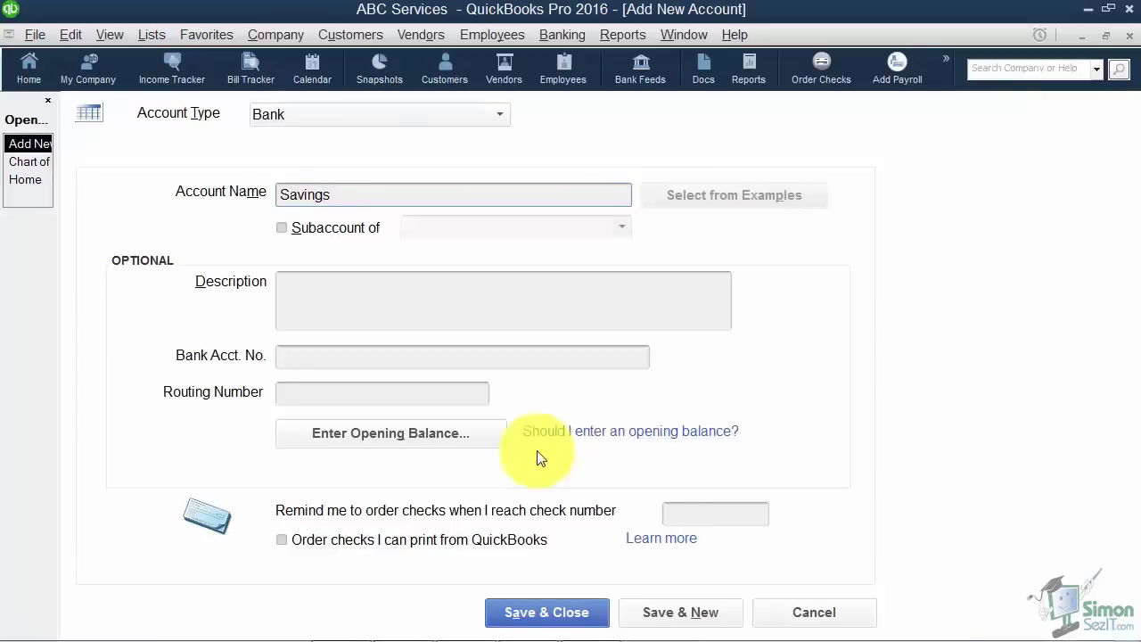
- Give Savings a 5,000.00 opening balance dated 09/01/2015 and save the account
click(431, 435)
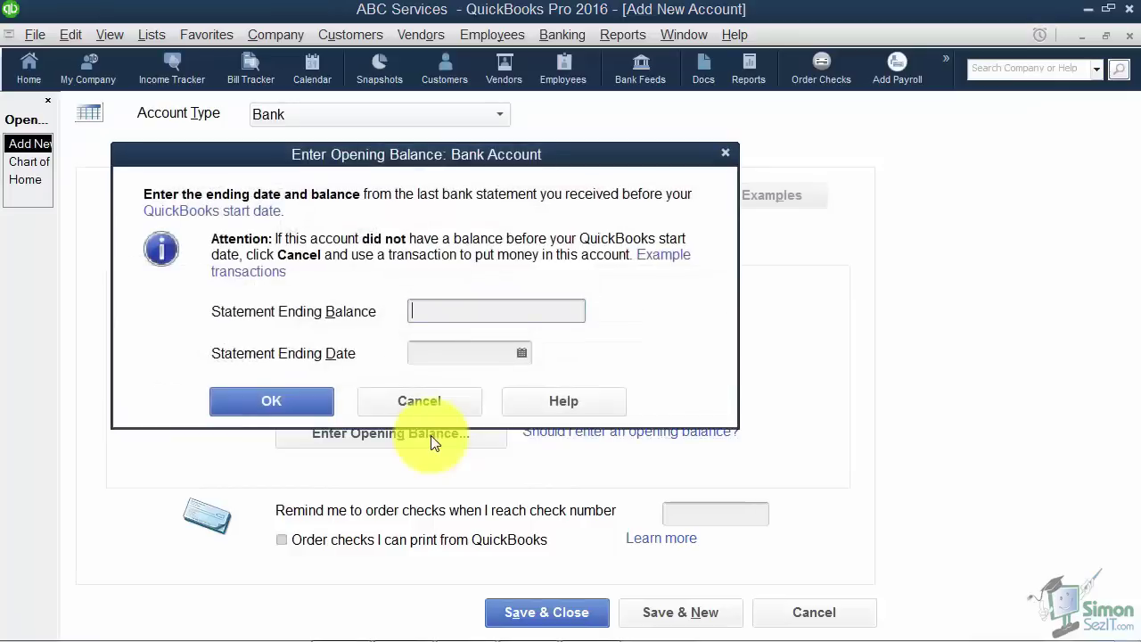
text(5000.00)
key(Tab)
click(522, 353)
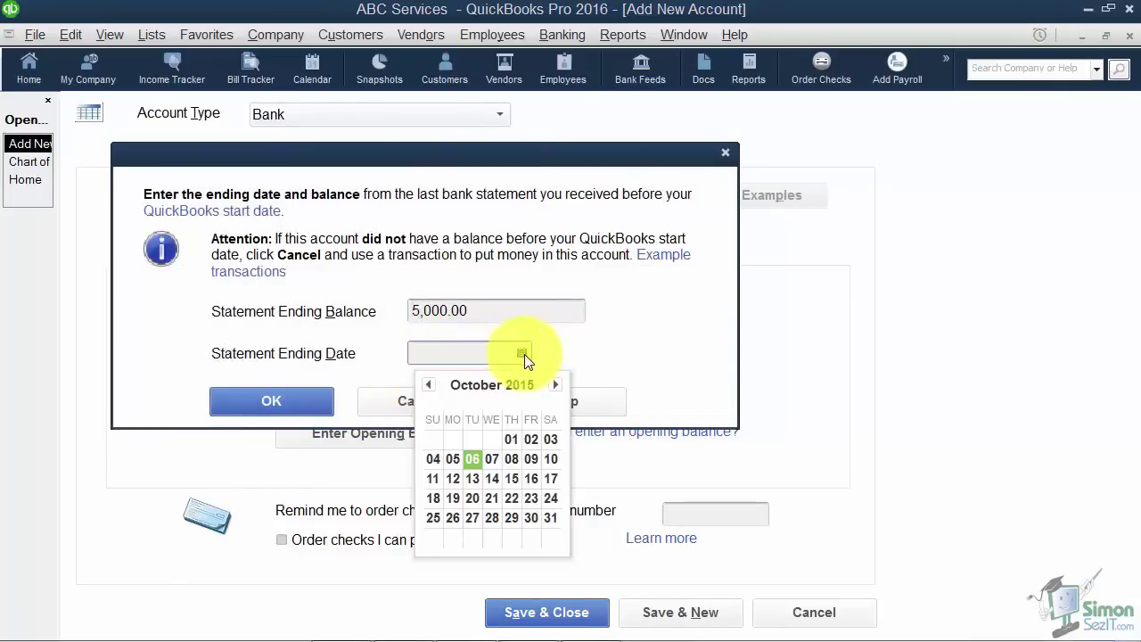
click(428, 384)
click(471, 440)
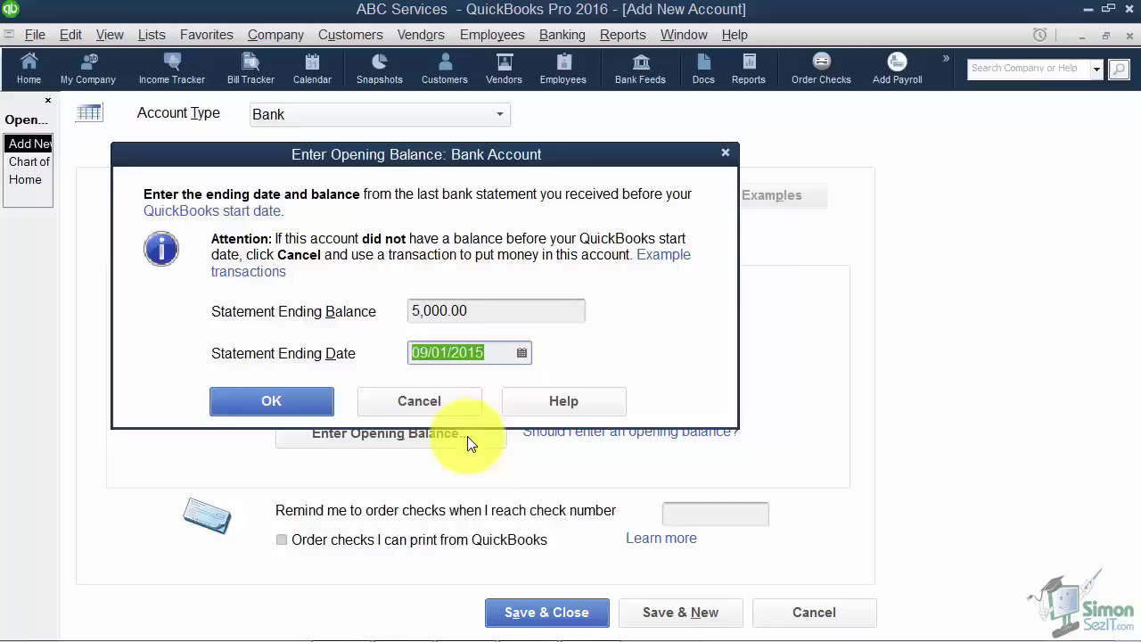
click(278, 400)
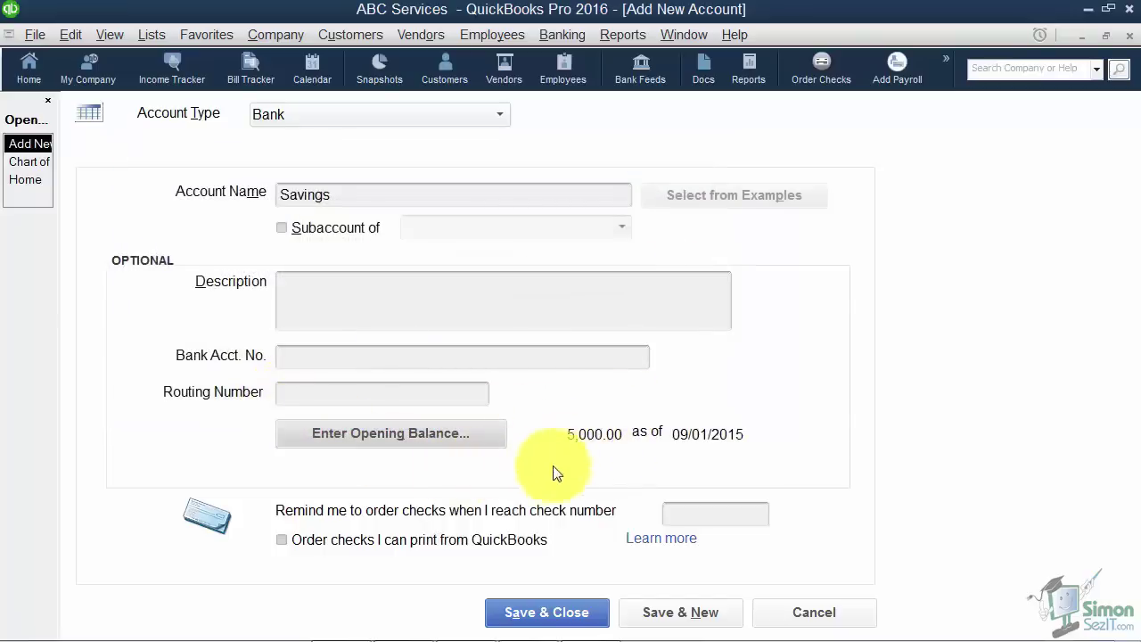
click(570, 615)
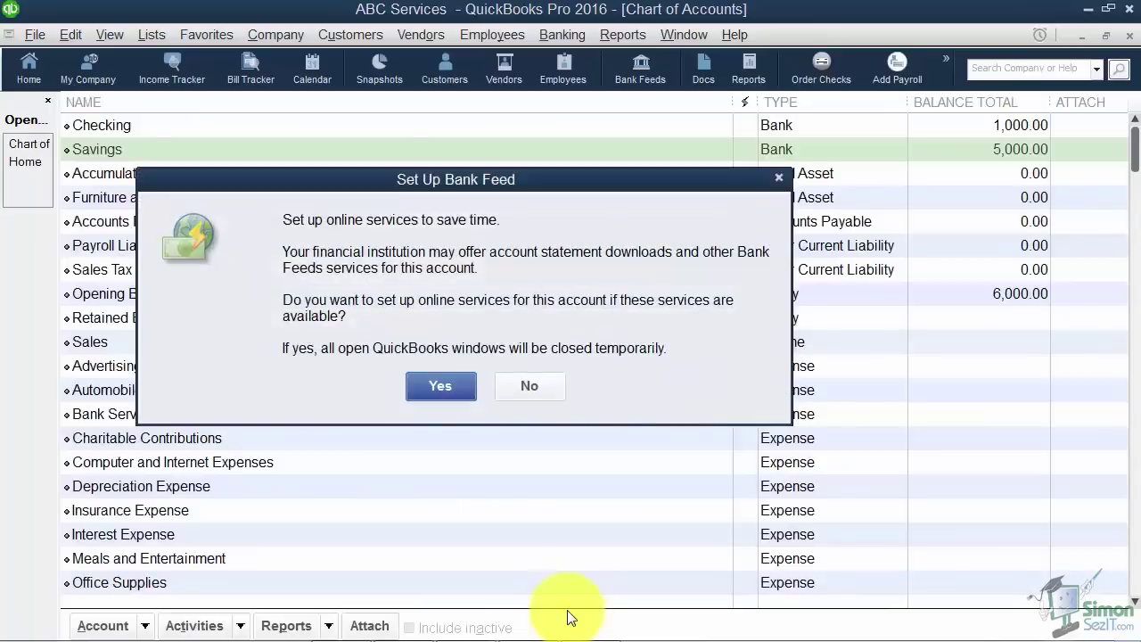
- Decline bank feeds for Savings, then open and dismiss the Savings row's context menu
click(530, 392)
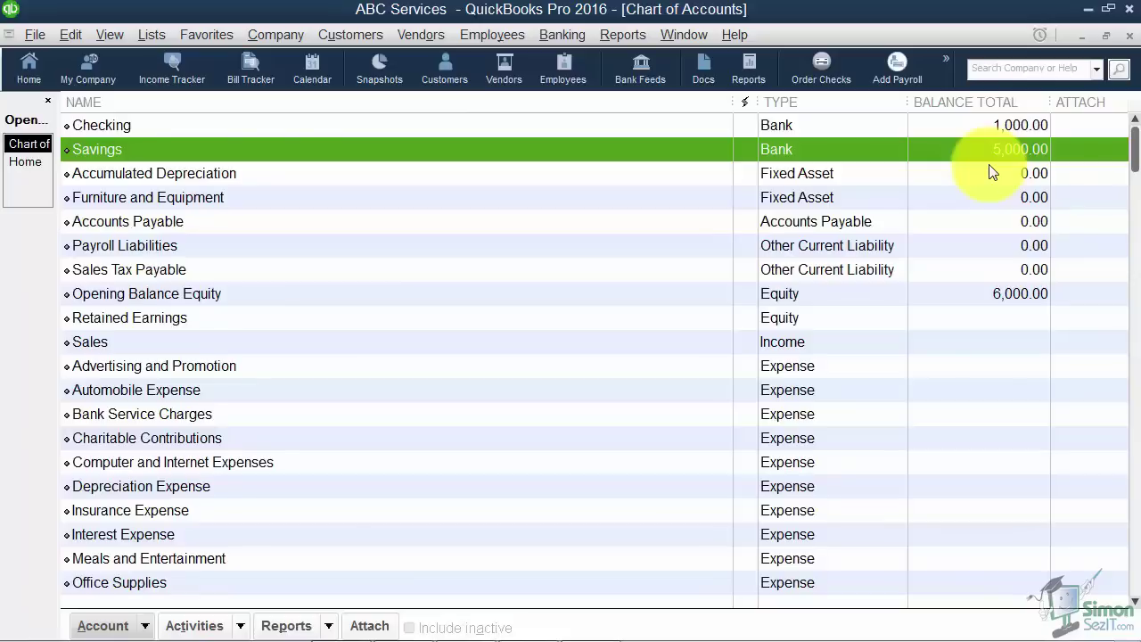
right_click(240, 149)
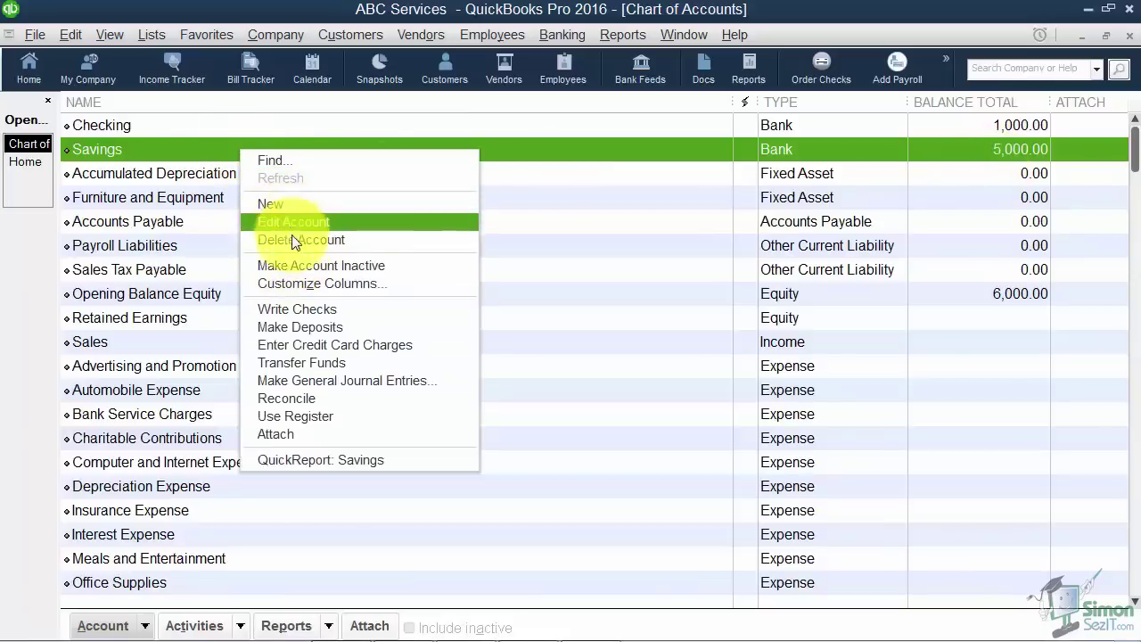
click(194, 149)
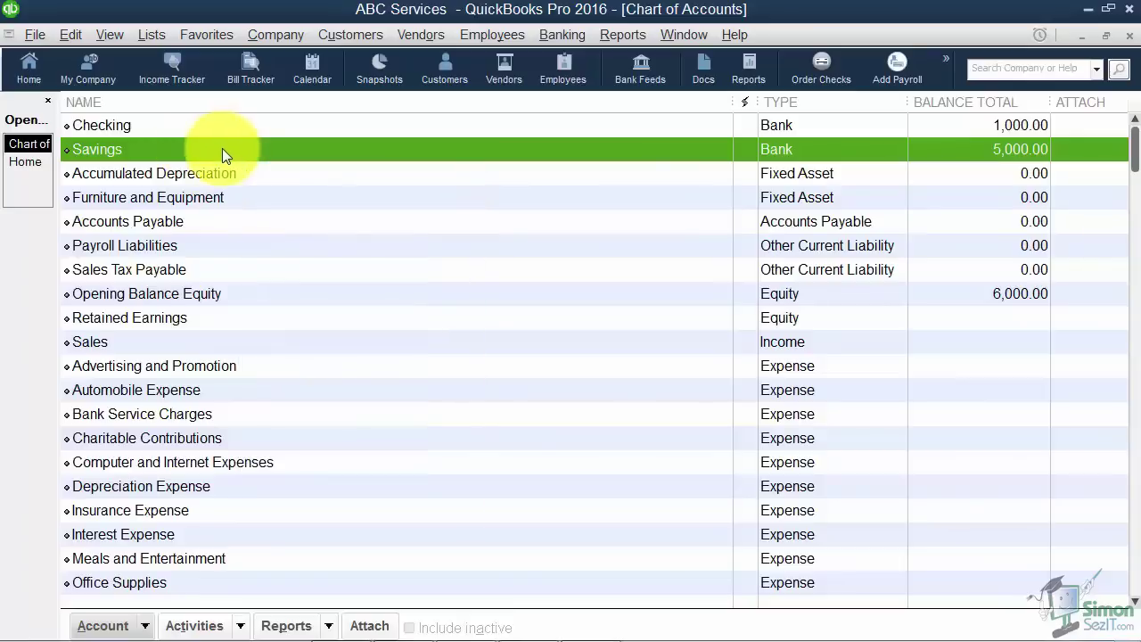